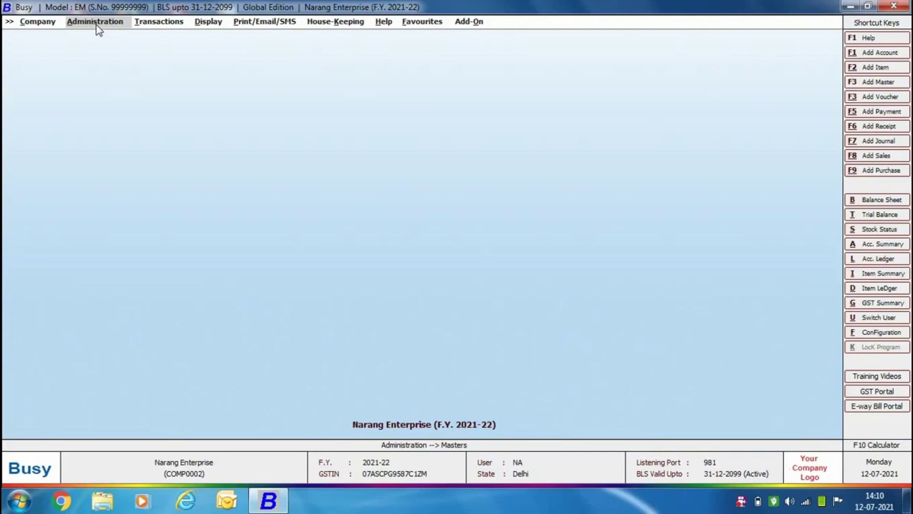
# Open GST/VAT under Administration > Configuration > Features / Options, keeping GST as the tax type.
pyautogui.click(96, 26)
pyautogui.click(102, 47)
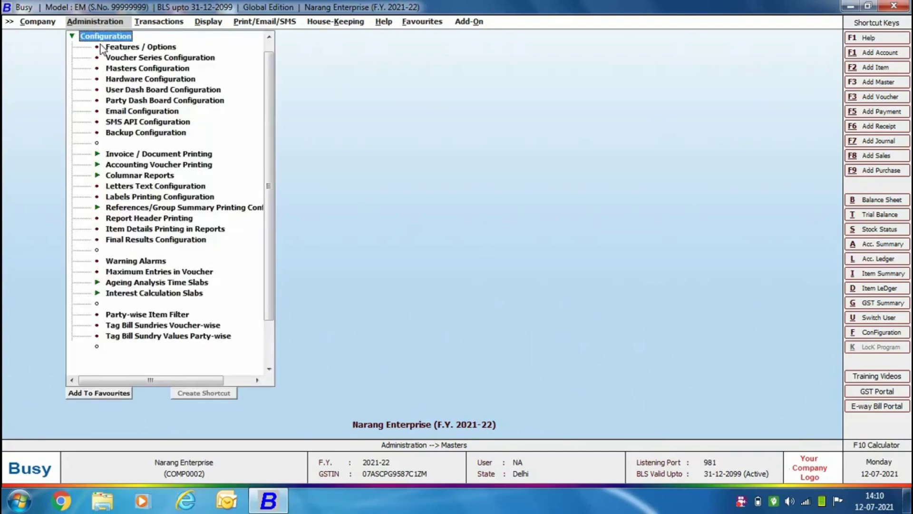
pyautogui.doubleClick(119, 47)
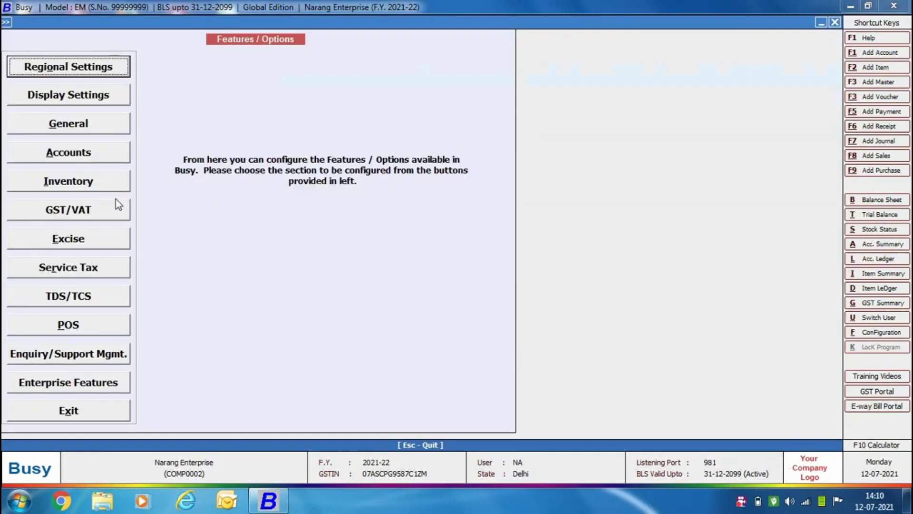
pyautogui.click(69, 214)
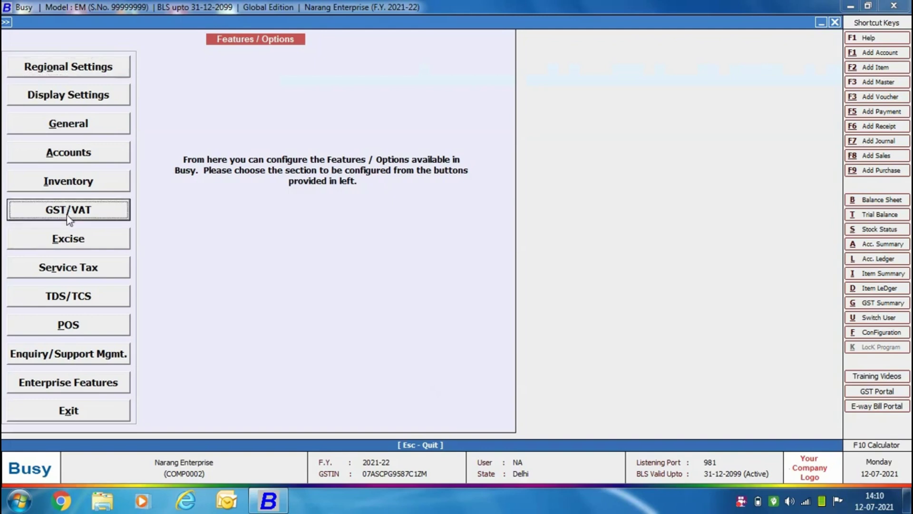
pyautogui.press('Return')
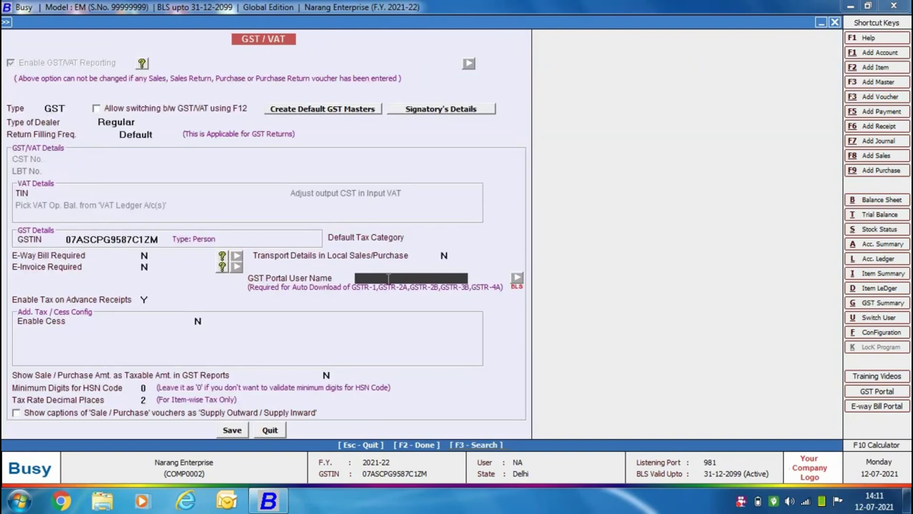
# Enter the GST Portal user name in the GST/VAT settings and save them.
pyautogui.write('abc_1234')
pyautogui.click(240, 430)
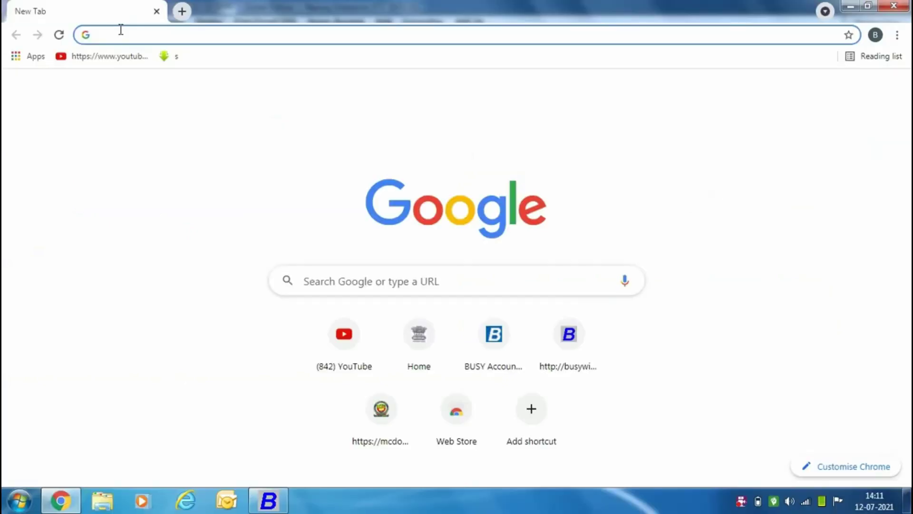
# Sign in at gst.gov.in with the account password and captcha code.
pyautogui.write('gst.gov.in')
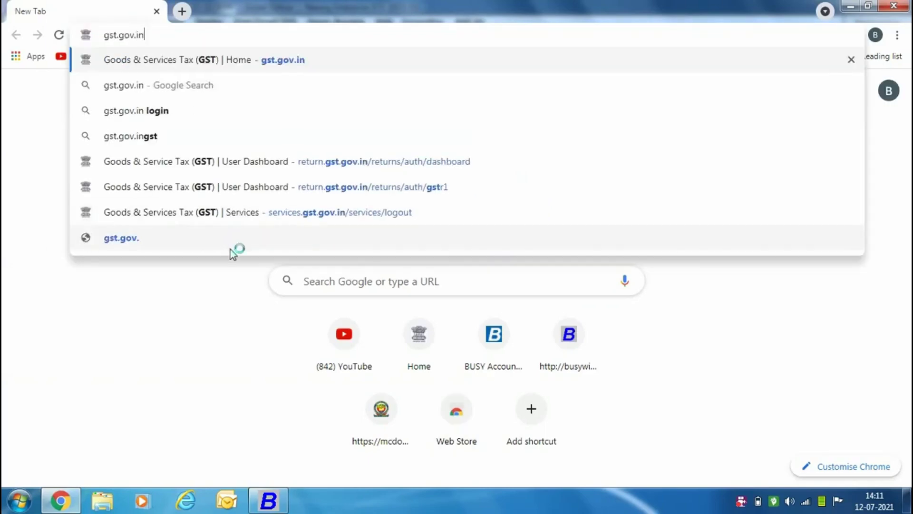
pyautogui.press('Return')
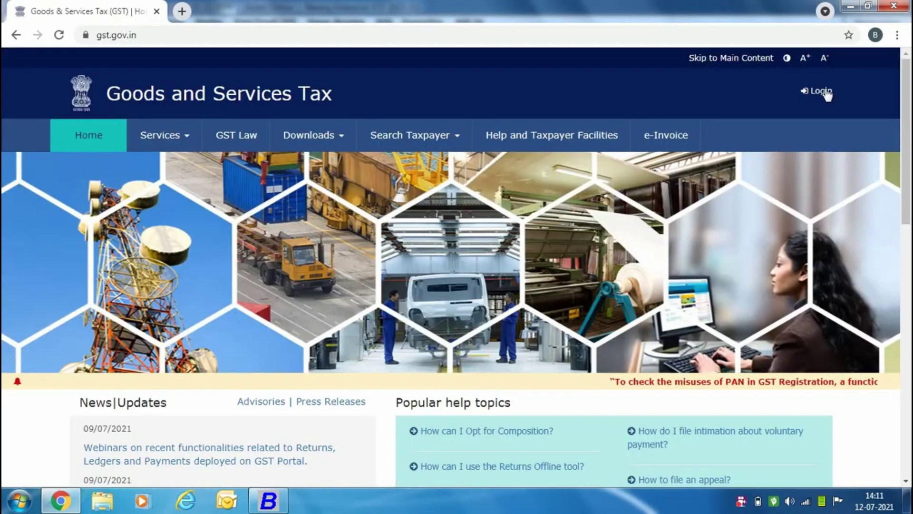
pyautogui.click(821, 90)
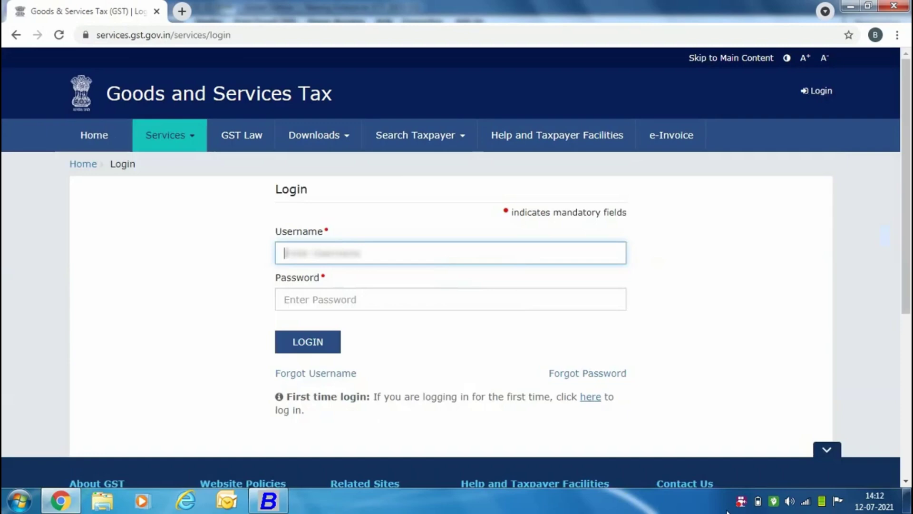
pyautogui.press('Tab')
pyautogui.write('*********')
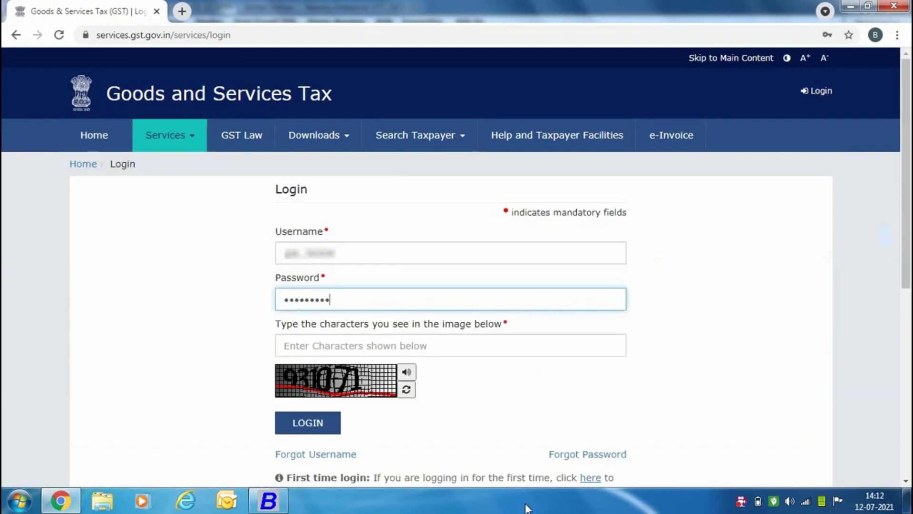
pyautogui.press('Tab')
pyautogui.write('931071')
pyautogui.click(315, 429)
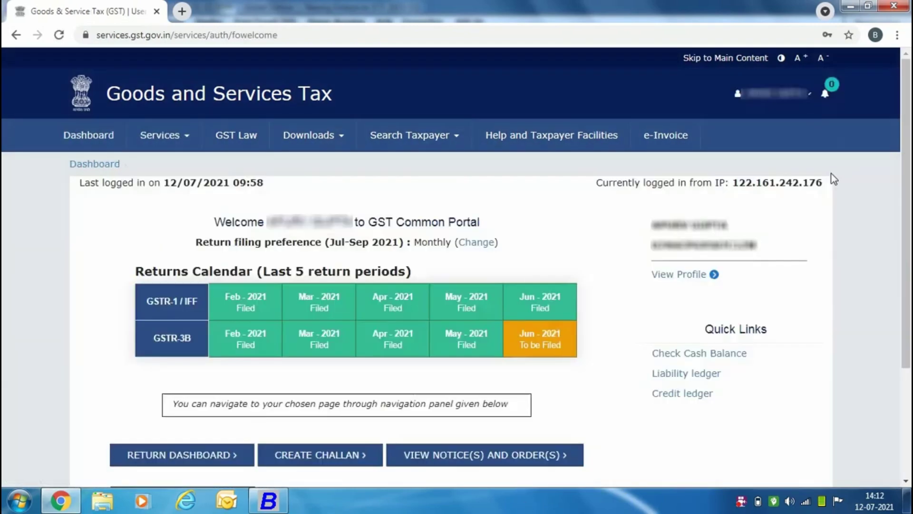
pyautogui.click(807, 94)
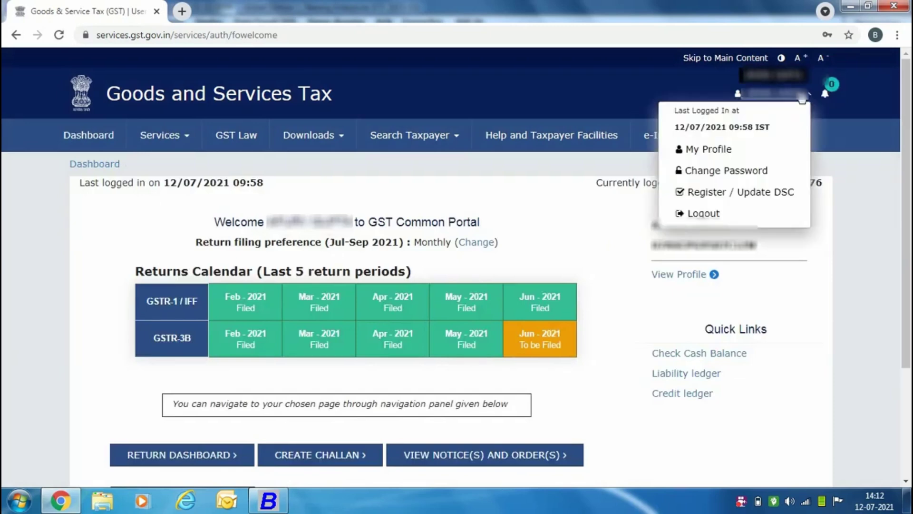
# Turn on API access in My Profile > Manage API Access with a 30-day duration.
pyautogui.click(710, 150)
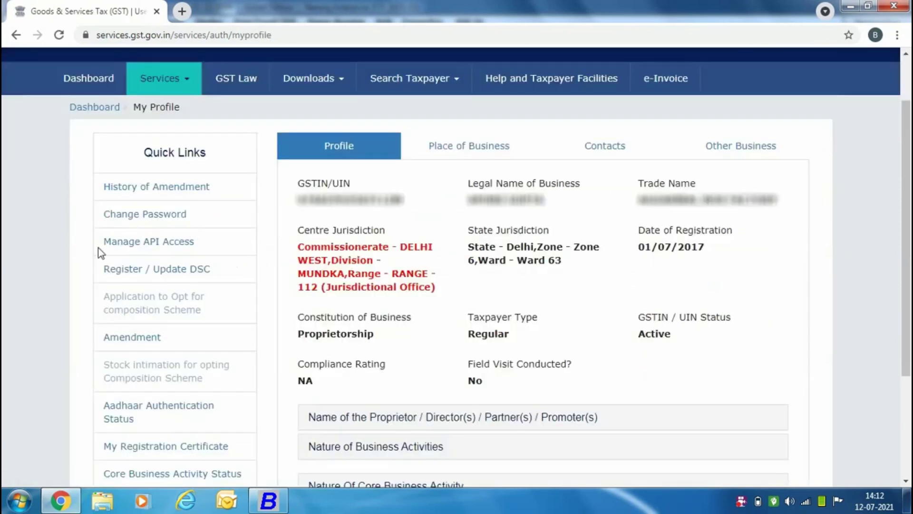
pyautogui.click(149, 243)
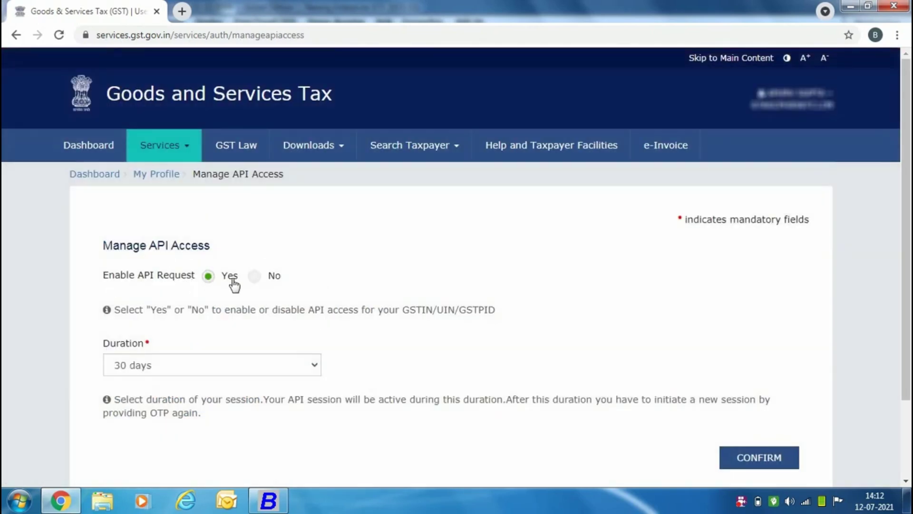
pyautogui.click(316, 365)
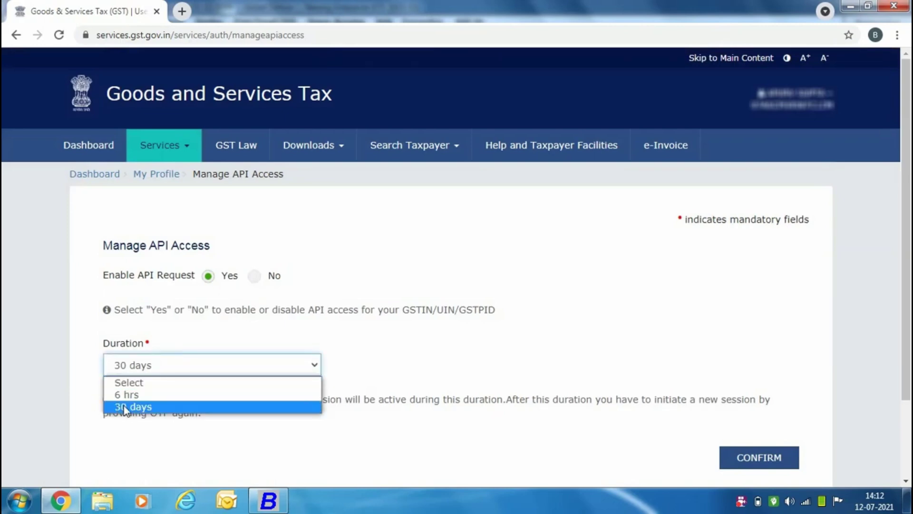
pyautogui.click(206, 407)
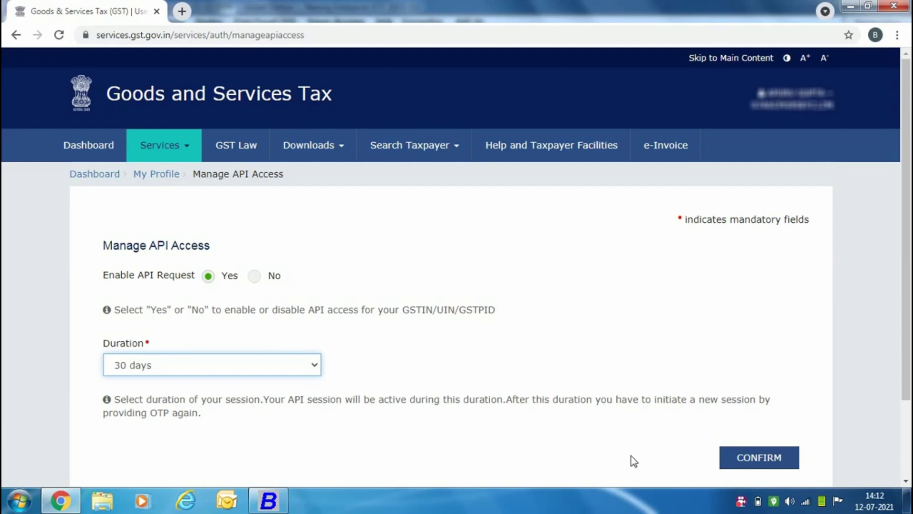
pyautogui.click(750, 465)
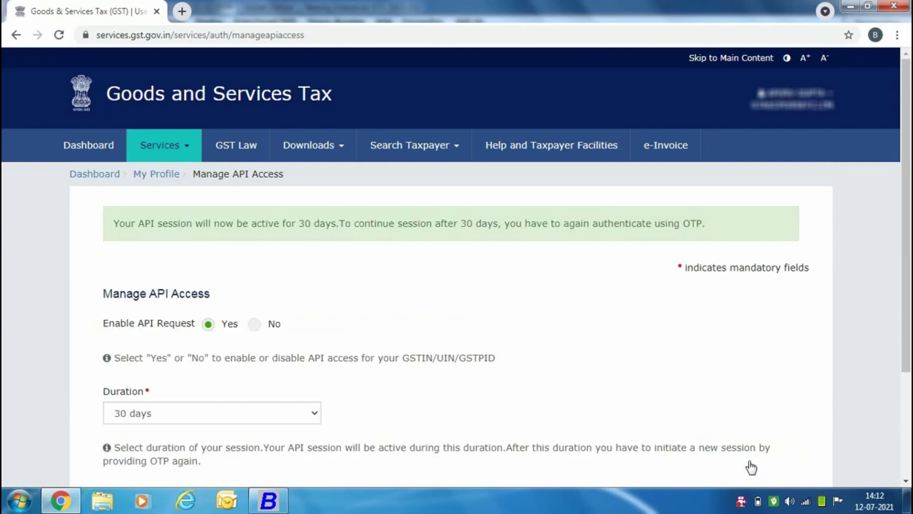
pyautogui.scroll(-1, 740, 452)
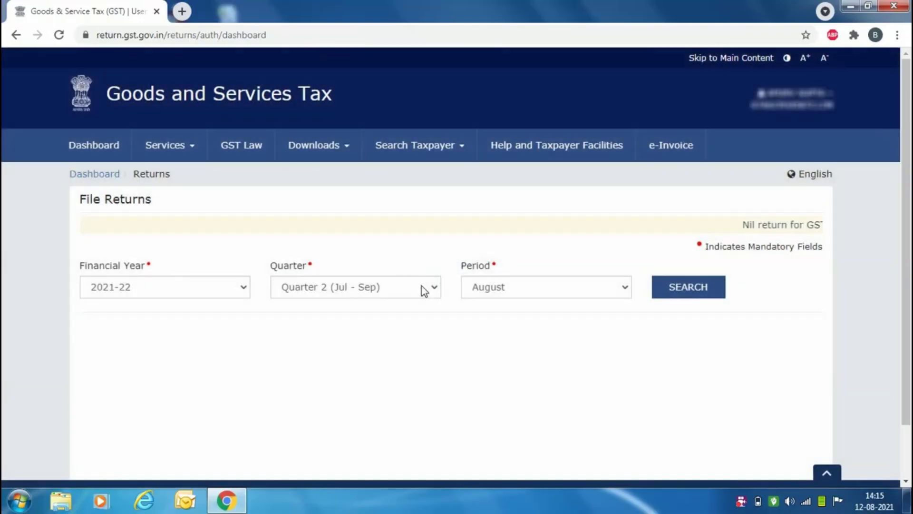
# Show the 2021-22 returns for Quarter 1 (Apr - Jun), month April.
pyautogui.click(403, 293)
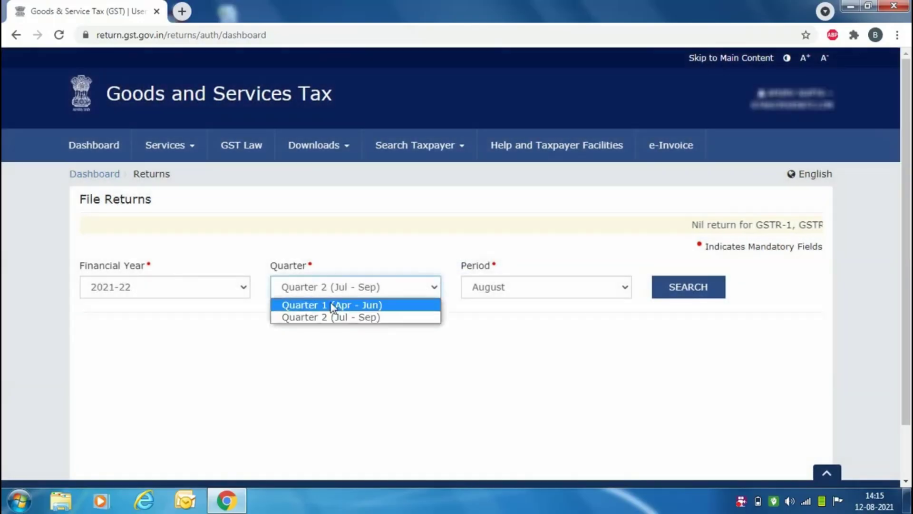
pyautogui.click(331, 303)
pyautogui.click(484, 288)
pyautogui.click(557, 306)
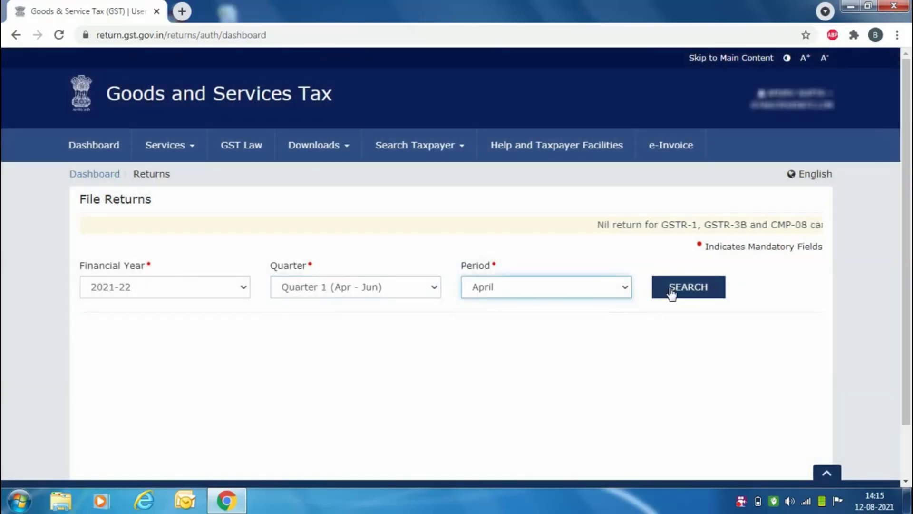
pyautogui.click(664, 290)
pyautogui.scroll(-4, 430, 449)
pyautogui.scroll(-1, 432, 452)
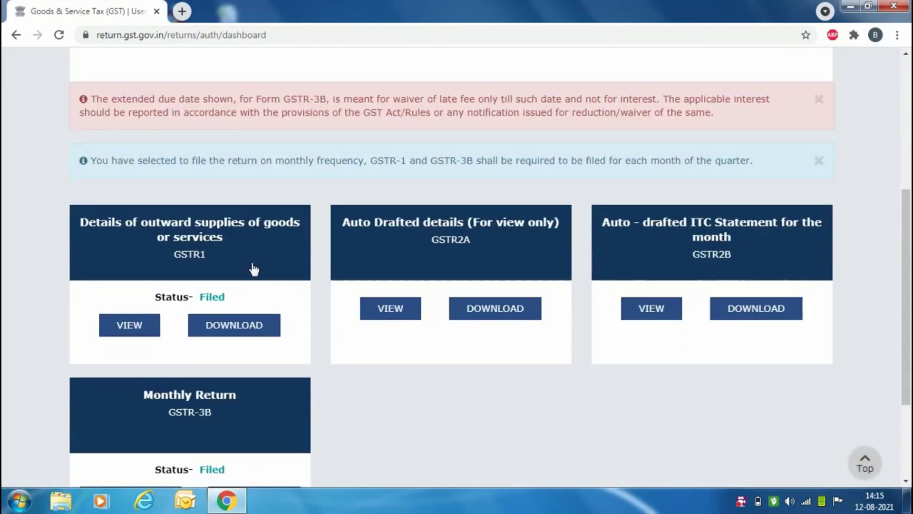
# Generate the latest GSTR-1 offline JSON file and download File 1.
pyautogui.click(202, 327)
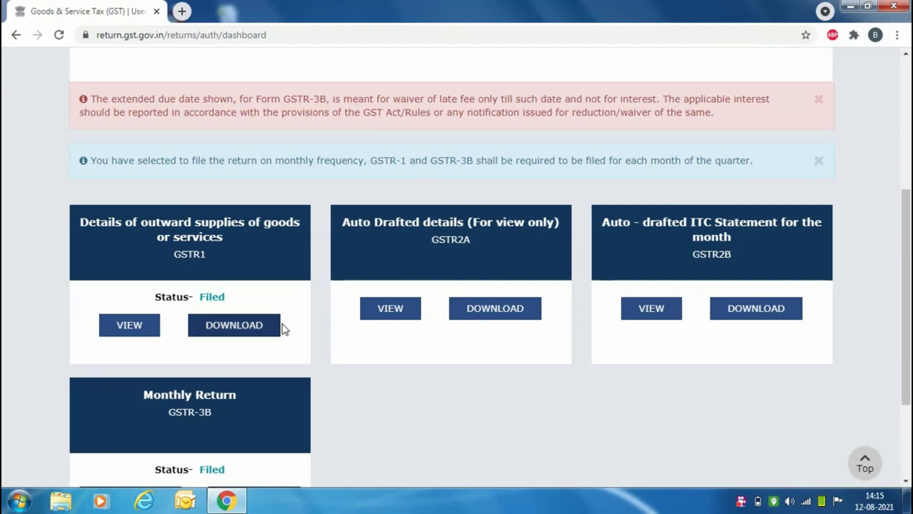
pyautogui.click(229, 333)
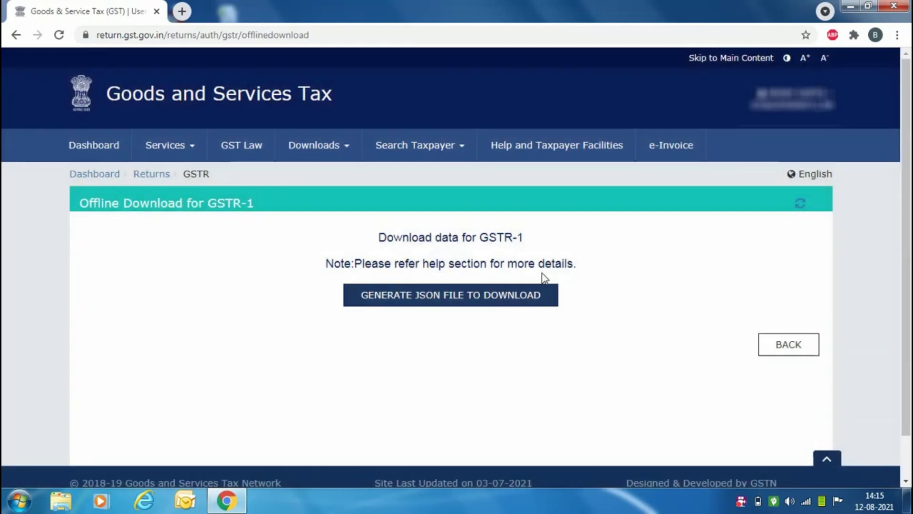
pyautogui.click(394, 299)
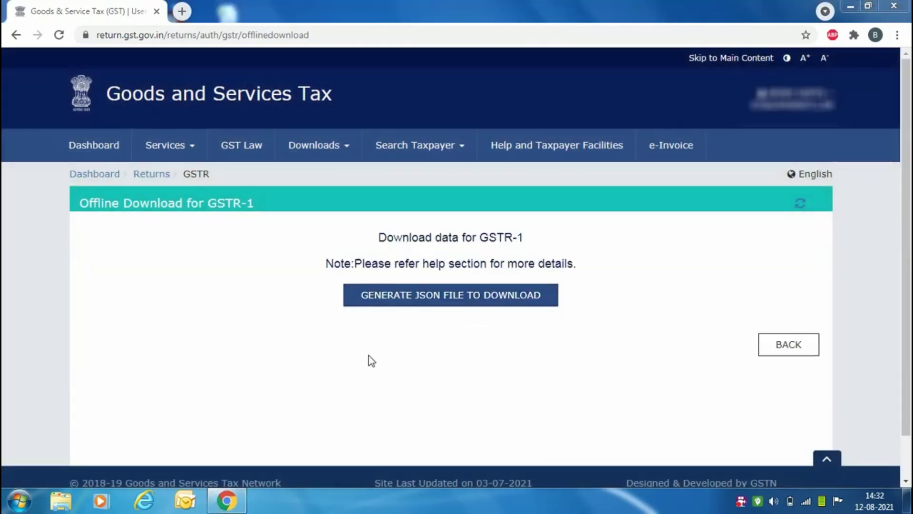
pyautogui.click(398, 291)
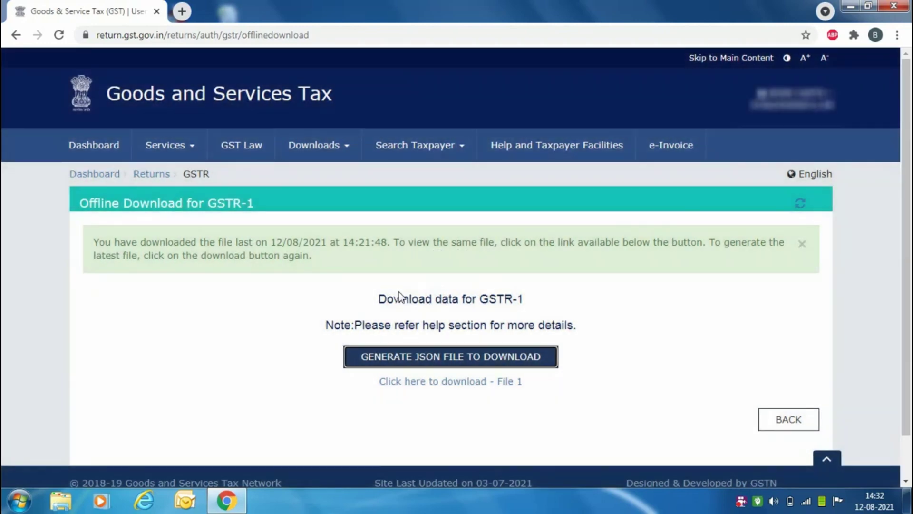
pyautogui.click(434, 383)
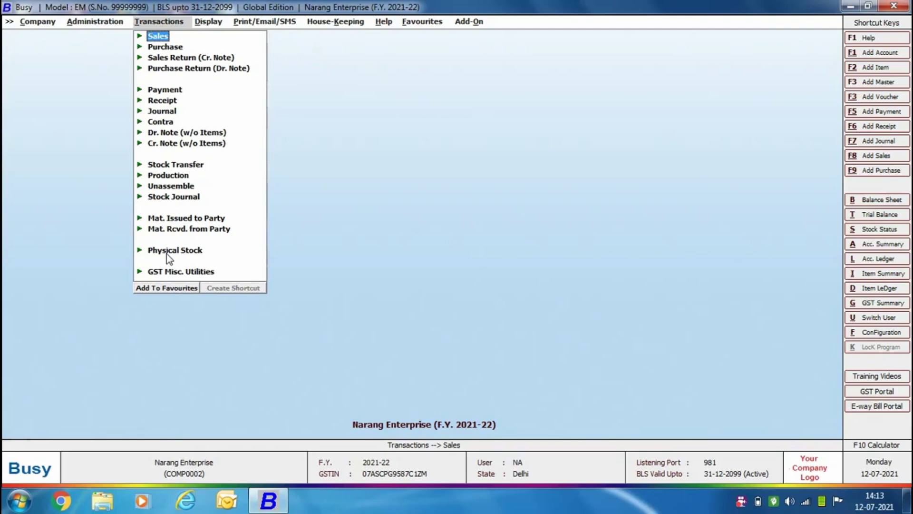
# Open Download GSTR-1 under GST Misc. Utilities > Download GSTR JSON Data.
pyautogui.click(168, 272)
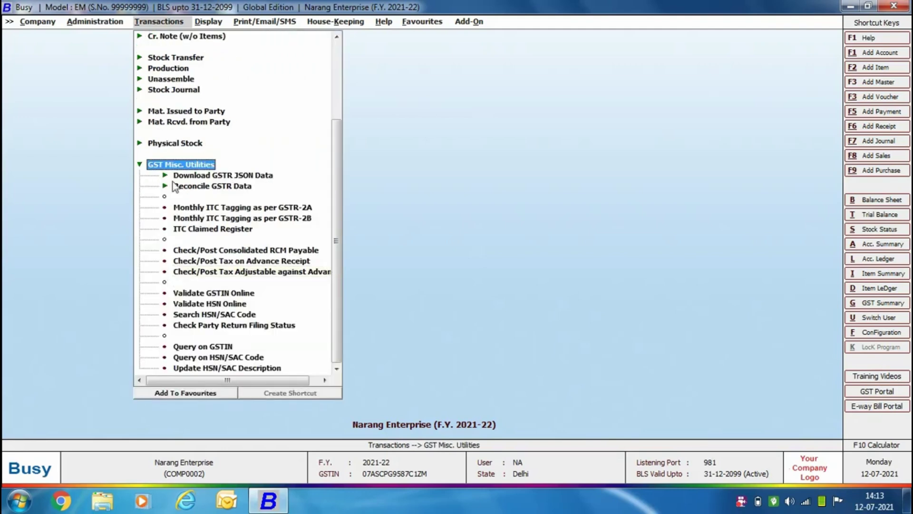
pyautogui.click(223, 176)
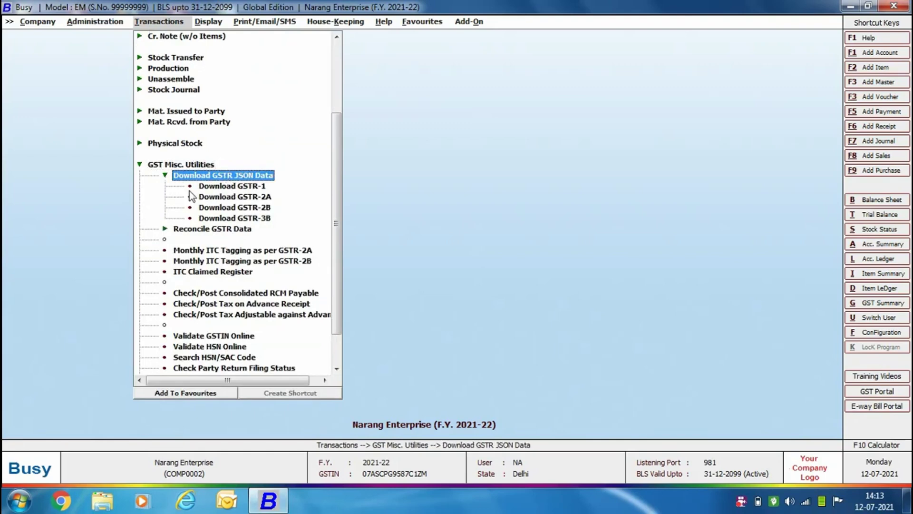
pyautogui.doubleClick(233, 187)
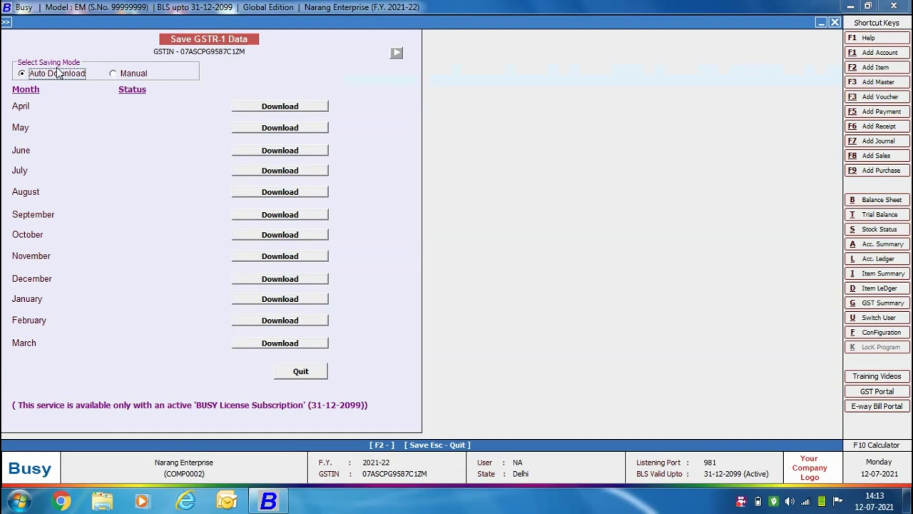
# Download and save April's GSTR-1 data after verifying with the OTP.
pyautogui.click(250, 106)
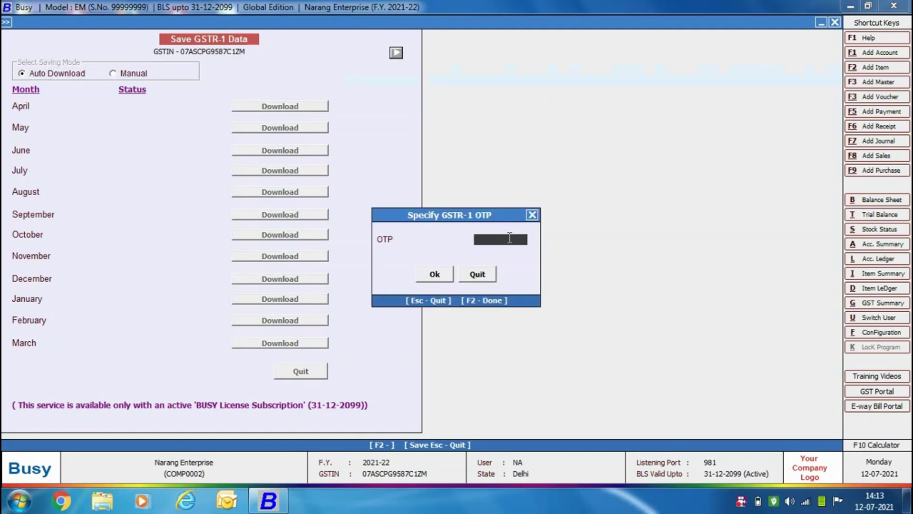
pyautogui.click(426, 277)
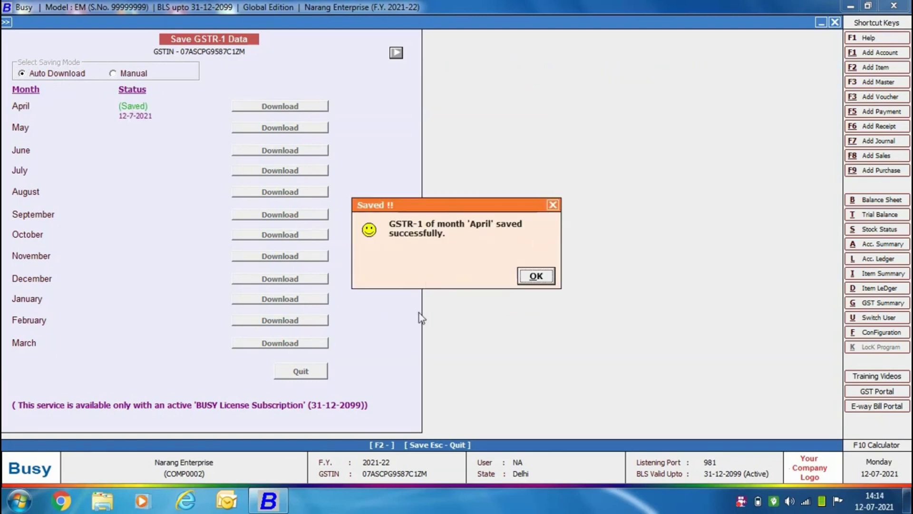
pyautogui.click(522, 275)
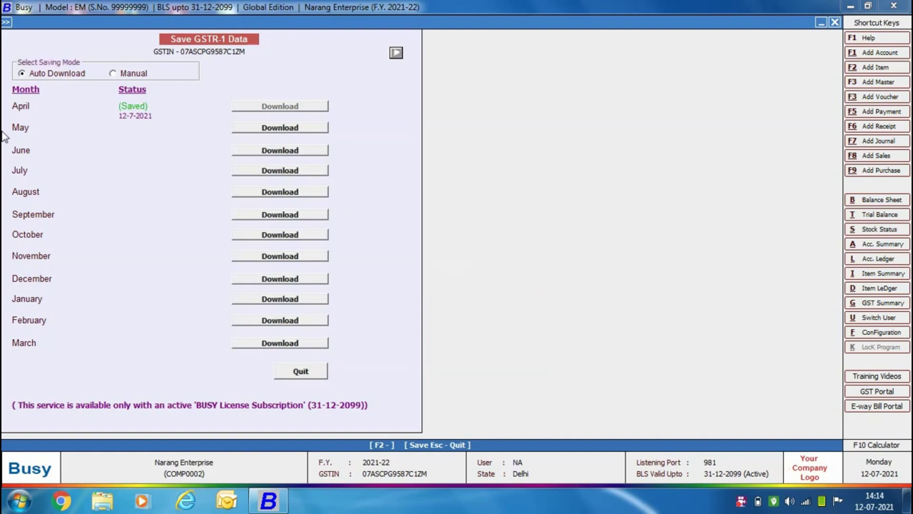
# Download and save May and June GSTR-1 data, then switch to Manual saving mode.
pyautogui.click(246, 128)
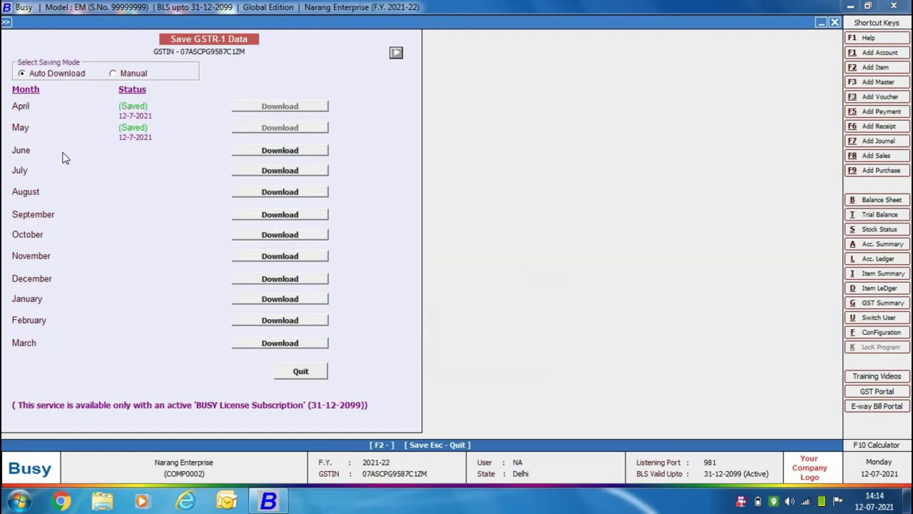
pyautogui.click(281, 151)
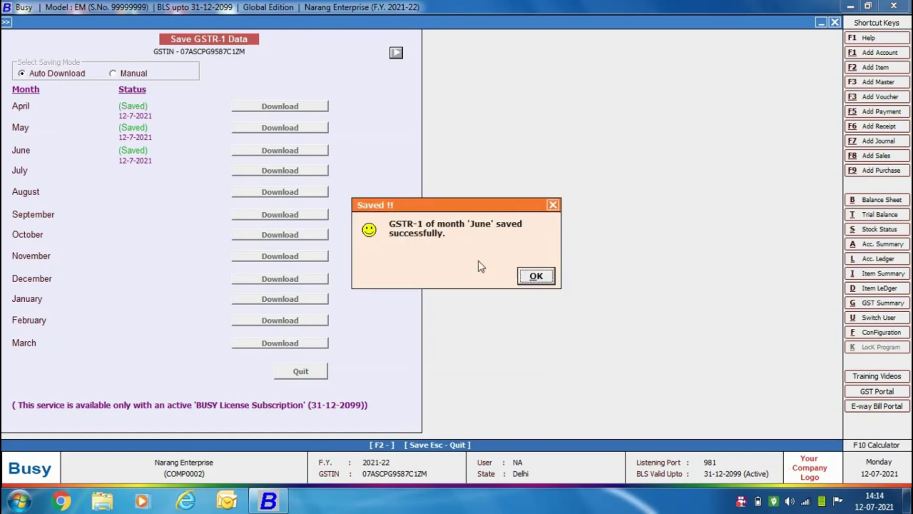
pyautogui.click(529, 276)
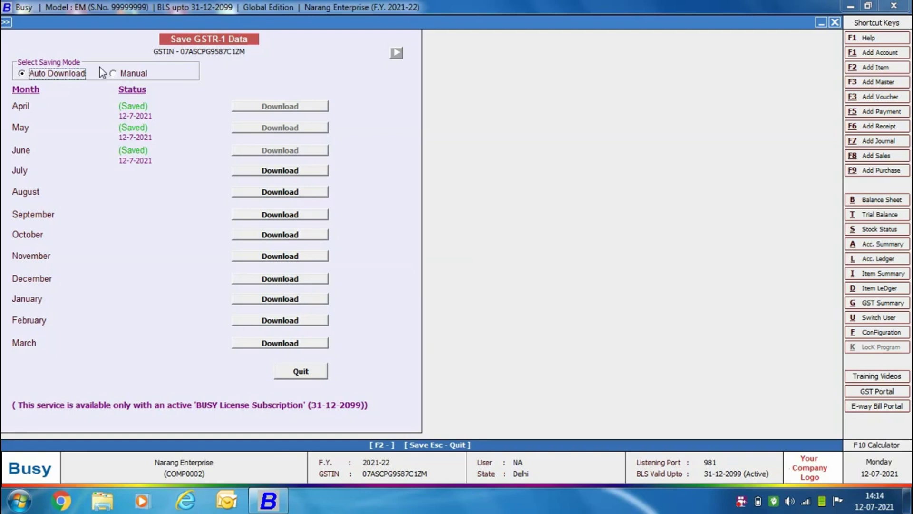
pyautogui.click(114, 74)
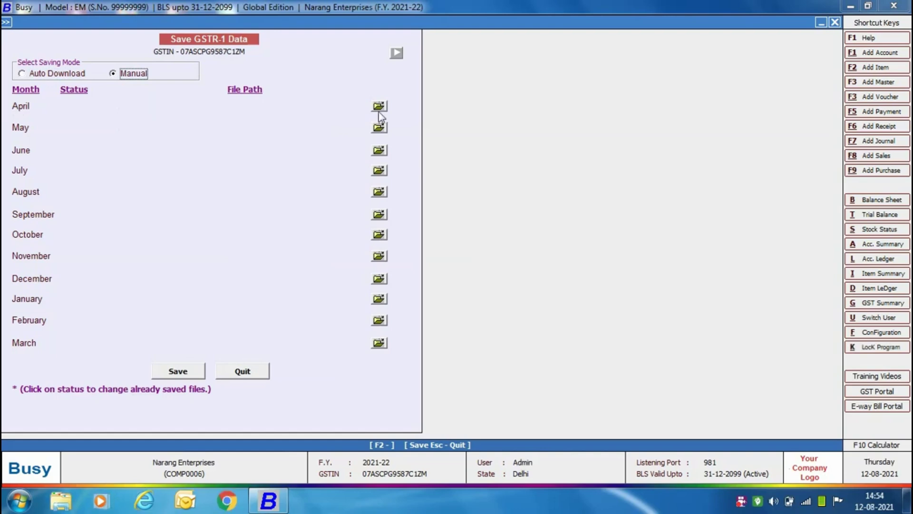
# Attach the returns JSON file from Downloads to April and save the GSTR-1 data.
pyautogui.click(379, 106)
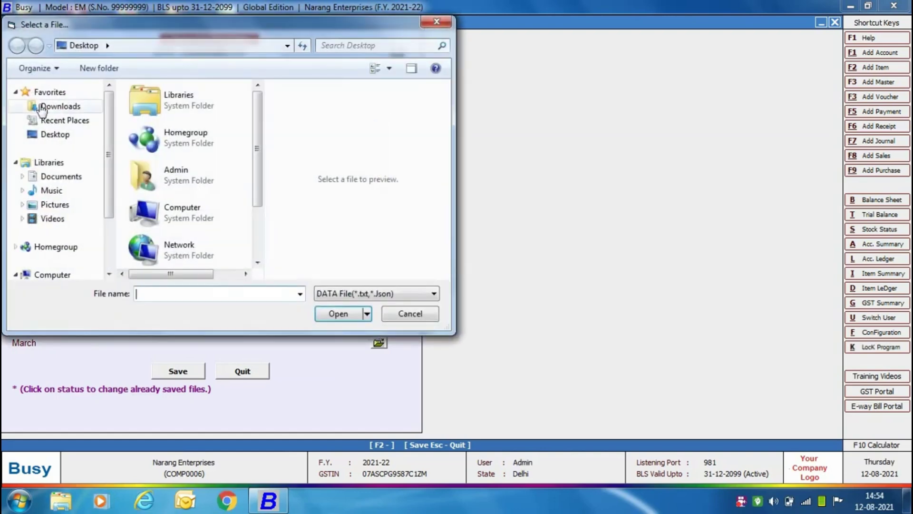
pyautogui.click(60, 106)
pyautogui.click(178, 169)
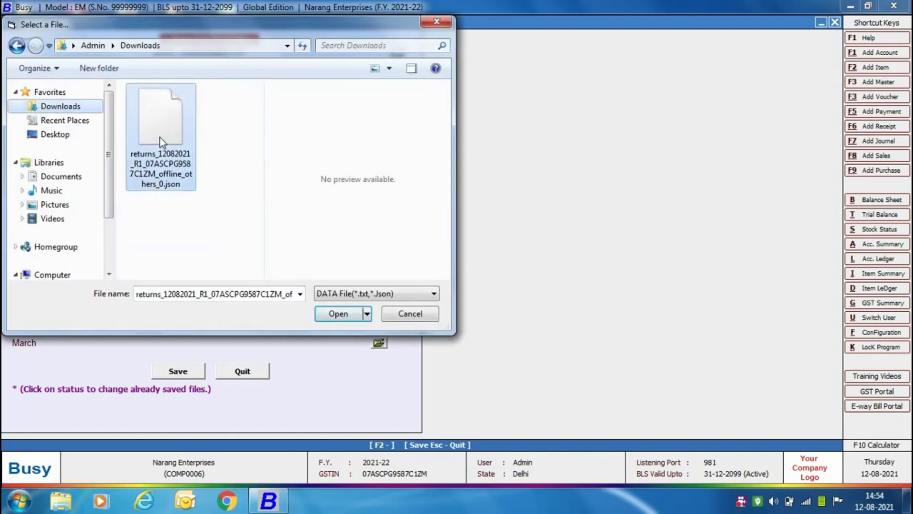
pyautogui.click(336, 314)
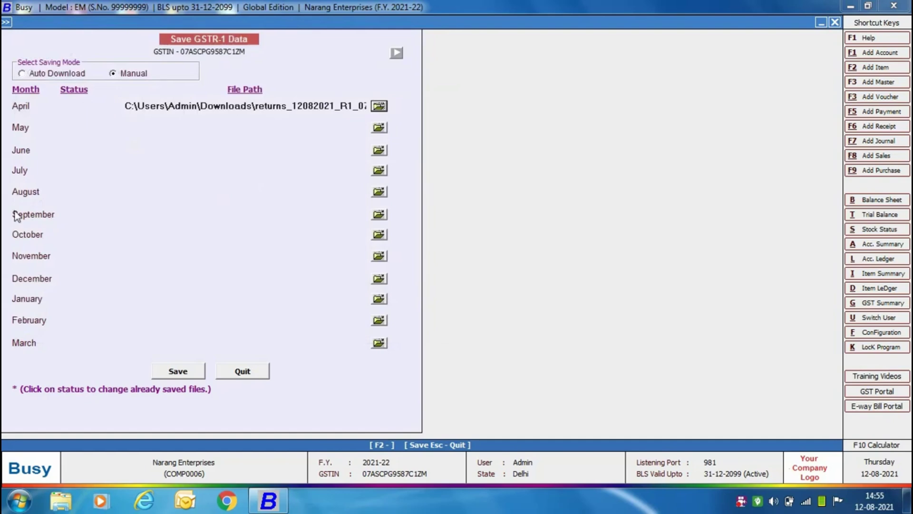
pyautogui.click(175, 373)
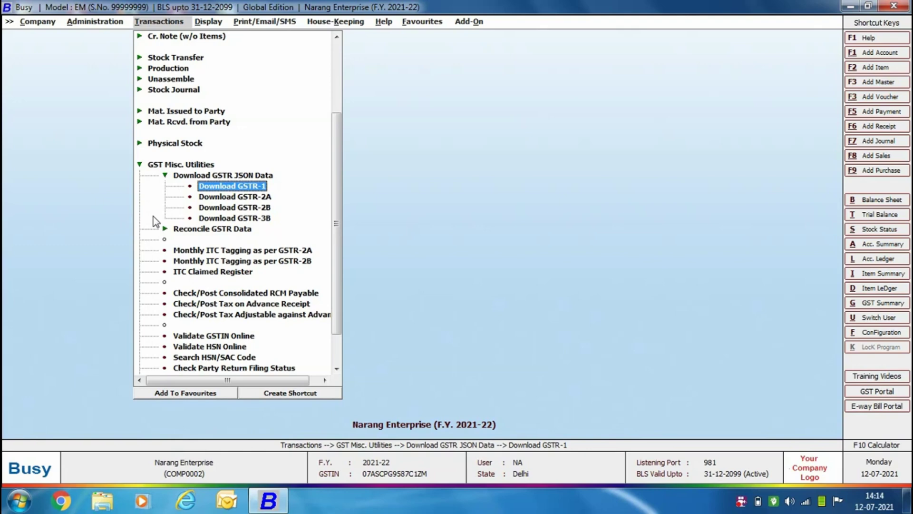
# Expand Reconcile GSTR Data and launch Reconcile GSTR-1.
pyautogui.click(236, 230)
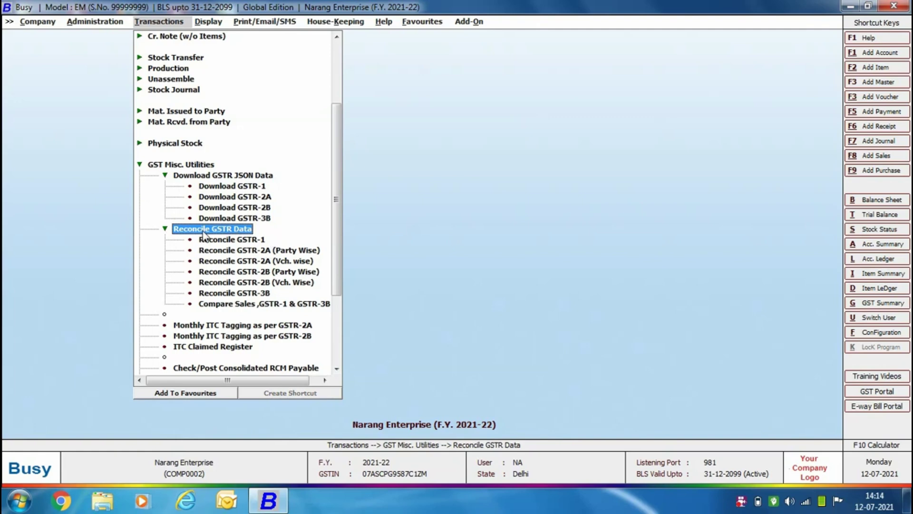
pyautogui.doubleClick(227, 242)
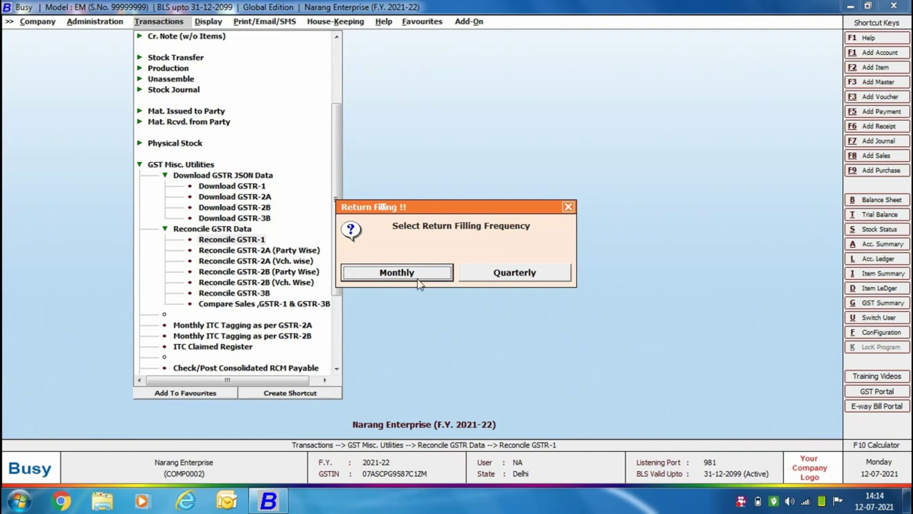
# Choose Monthly filing, set the period April to June, and keep 1 as ignorable difference.
pyautogui.click(417, 278)
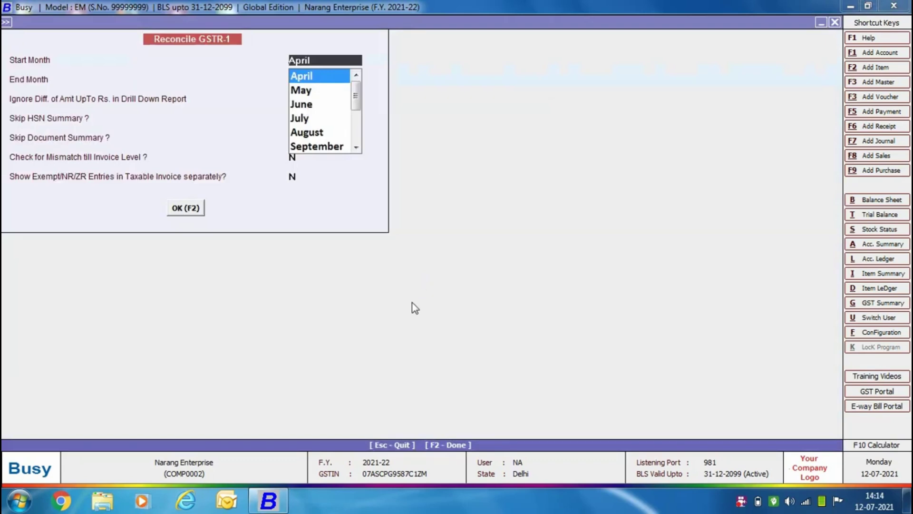
pyautogui.press('Return')
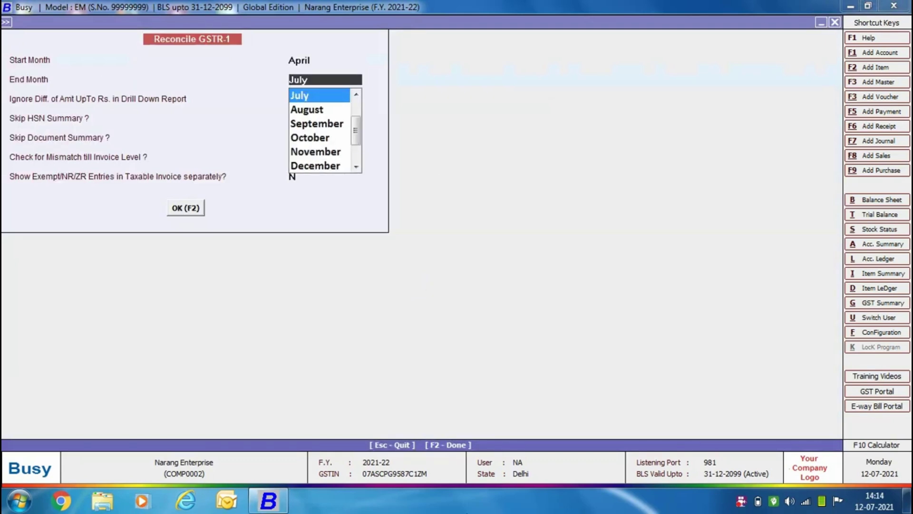
pyautogui.press('Up')
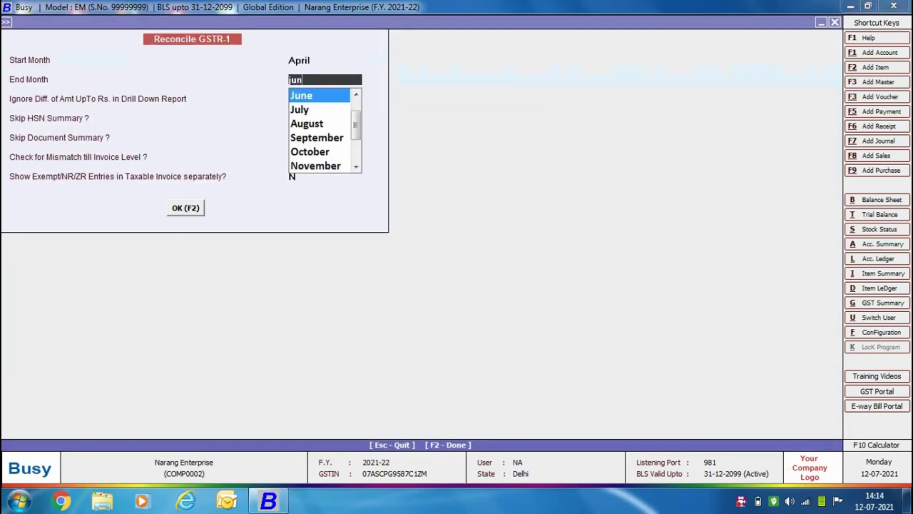
pyautogui.press('Return')
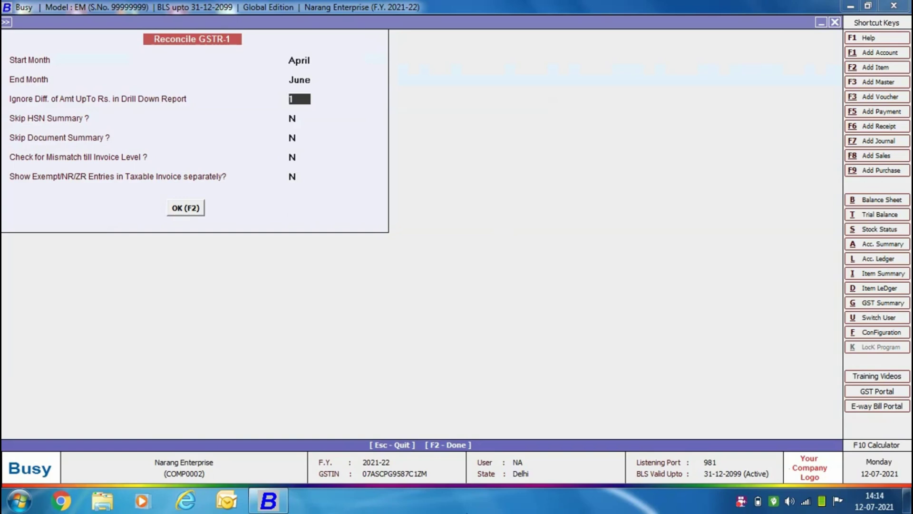
pyautogui.press('Return')
pyautogui.press('Return')
pyautogui.press('Return')
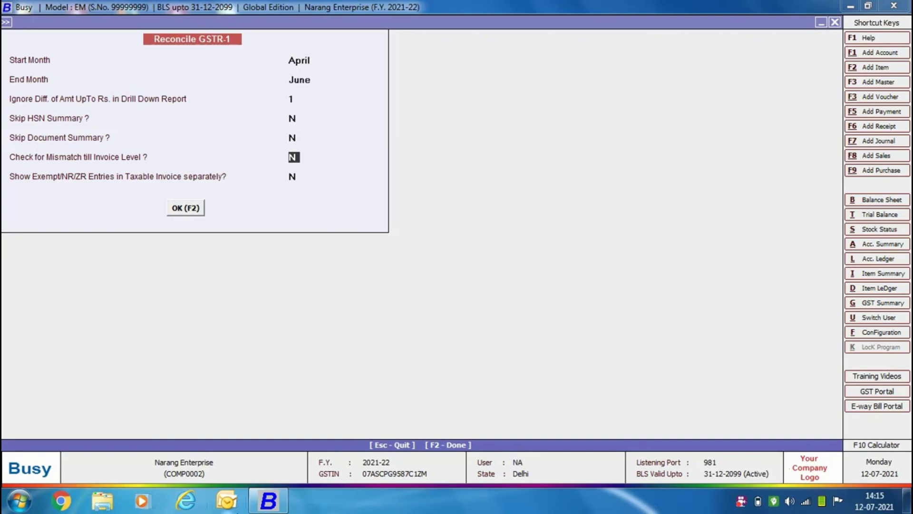
# Set Check for Mismatch till Invoice Level to Y, leave Show Exempt/NR/ZR at N, and run.
pyautogui.write('Y')
pyautogui.press('Return')
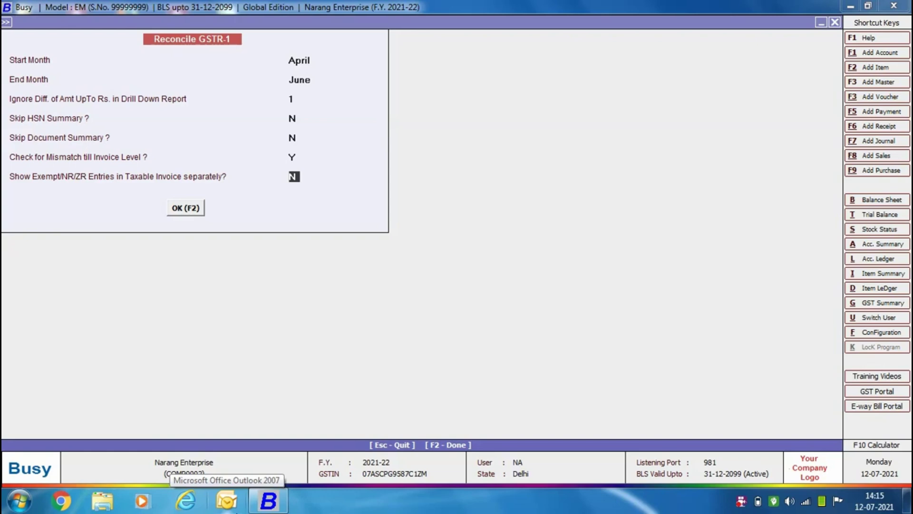
pyautogui.press('Return')
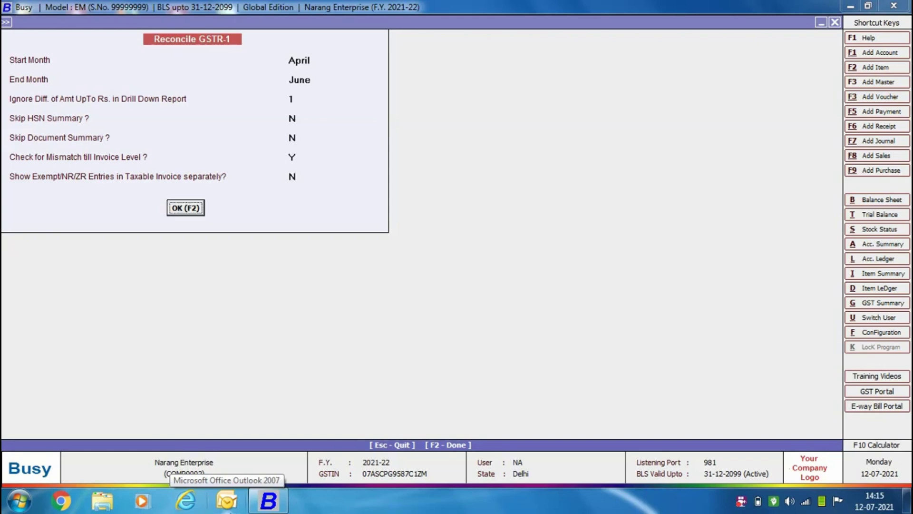
pyautogui.press('Return')
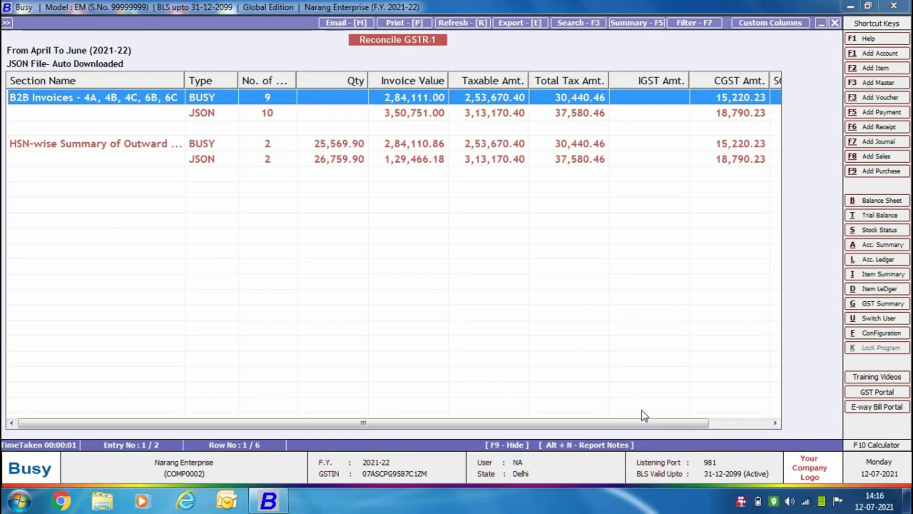
# View the April–June BUSY-versus-JSON totals and open view choices for the B2B Invoices row.
pyautogui.moveTo(635, 423); pyautogui.dragTo(778, 414)
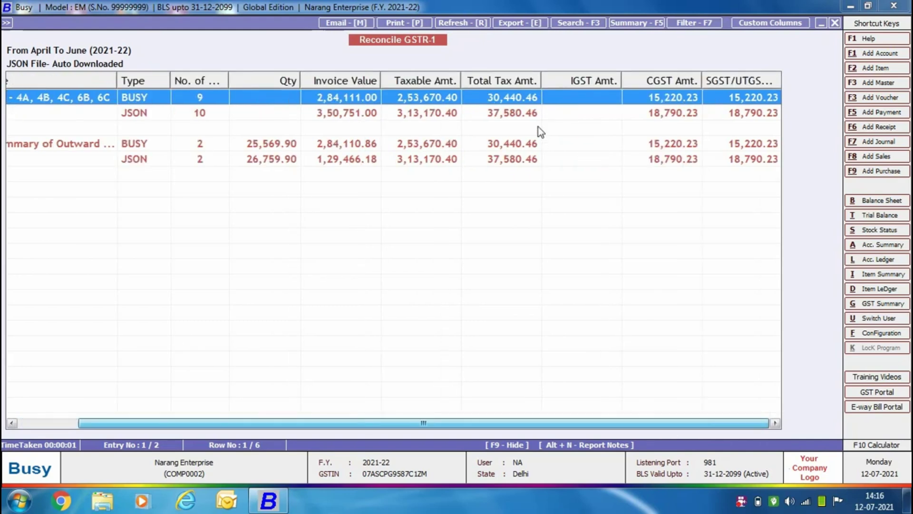
pyautogui.press('Down')
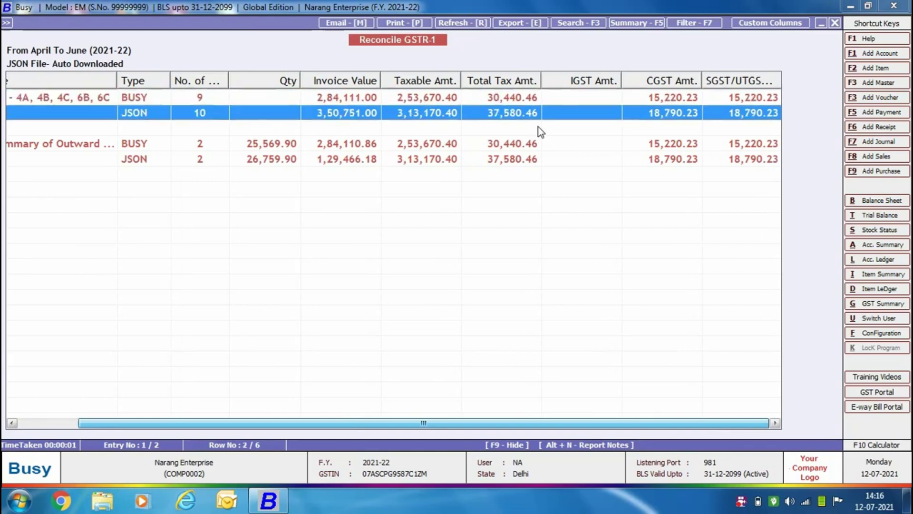
pyautogui.doubleClick(472, 101)
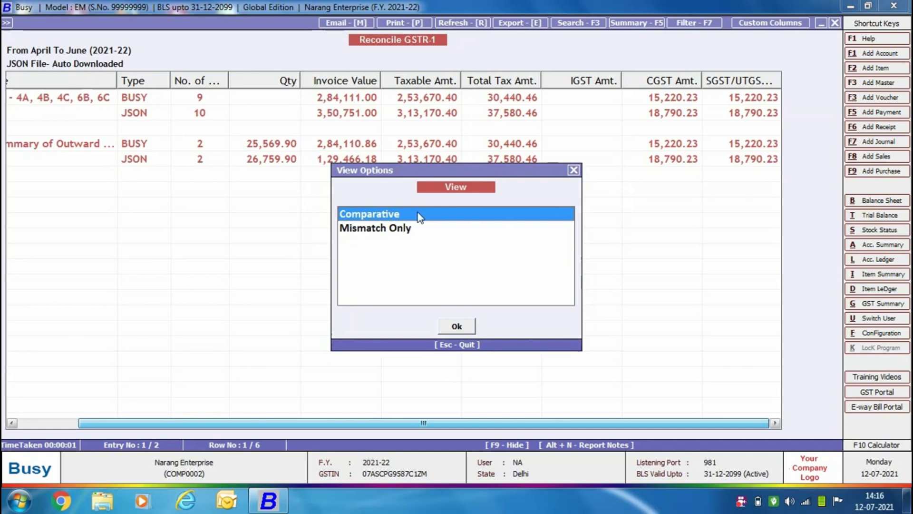
# Check the B2B party-wise comparison, then the Mismatch Only list showing Ayush Enterprises' JSON-only invoice.
pyautogui.doubleClick(417, 227)
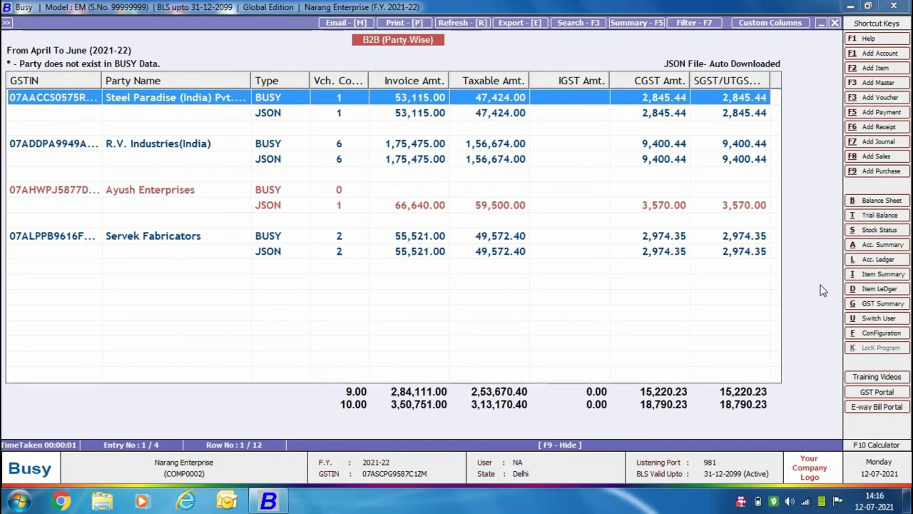
pyautogui.press('Escape')
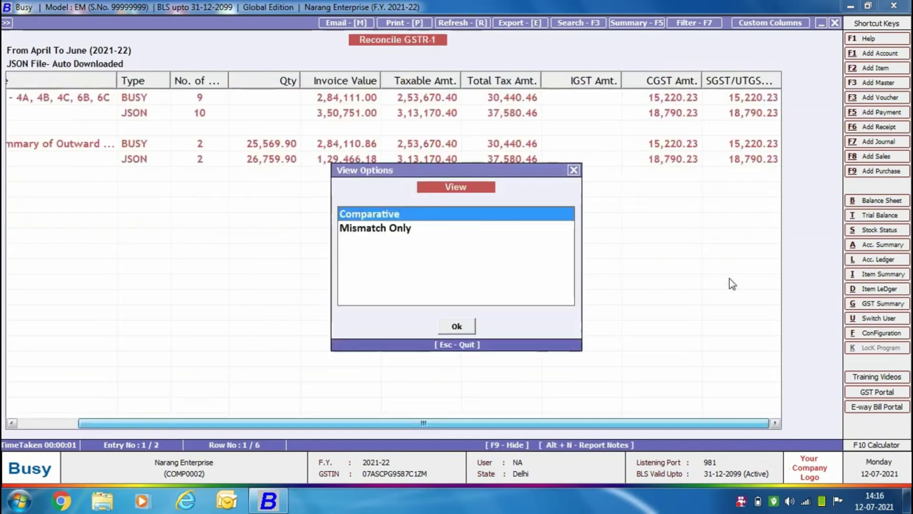
pyautogui.click(375, 227)
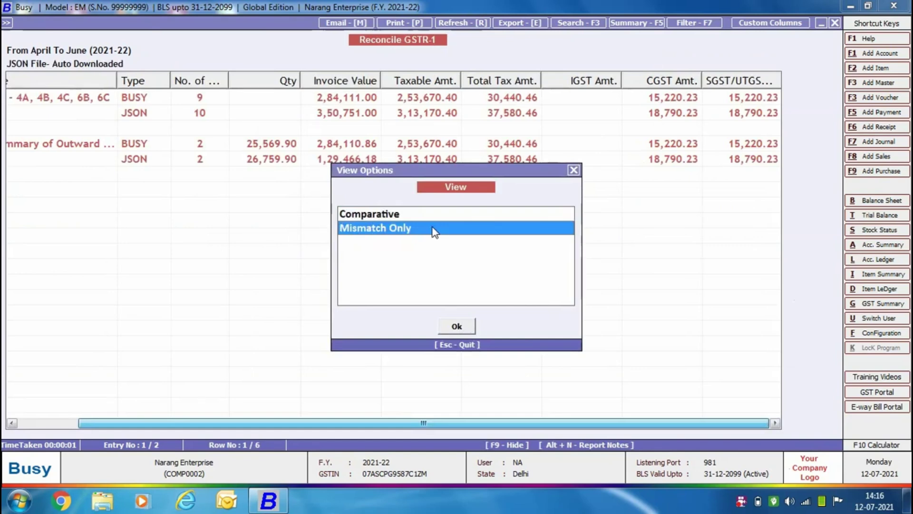
pyautogui.press('Return')
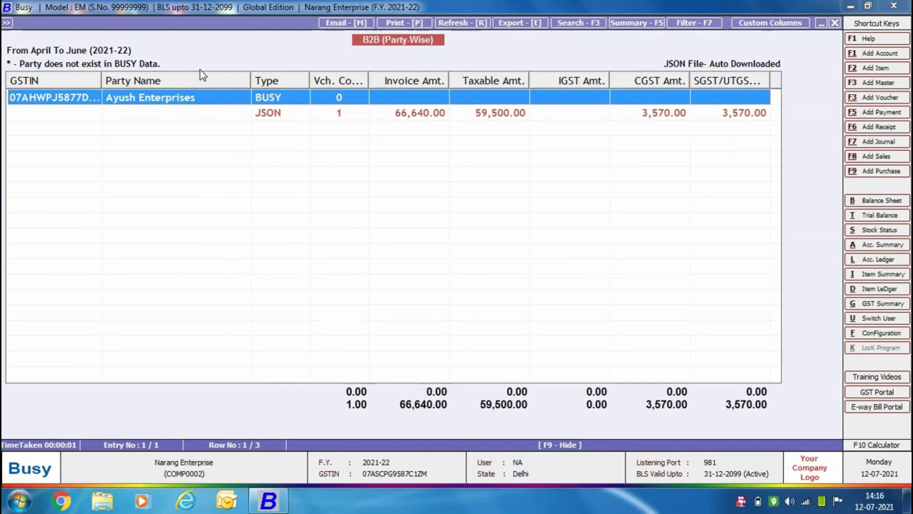
pyautogui.press('Escape')
pyautogui.press('Return')
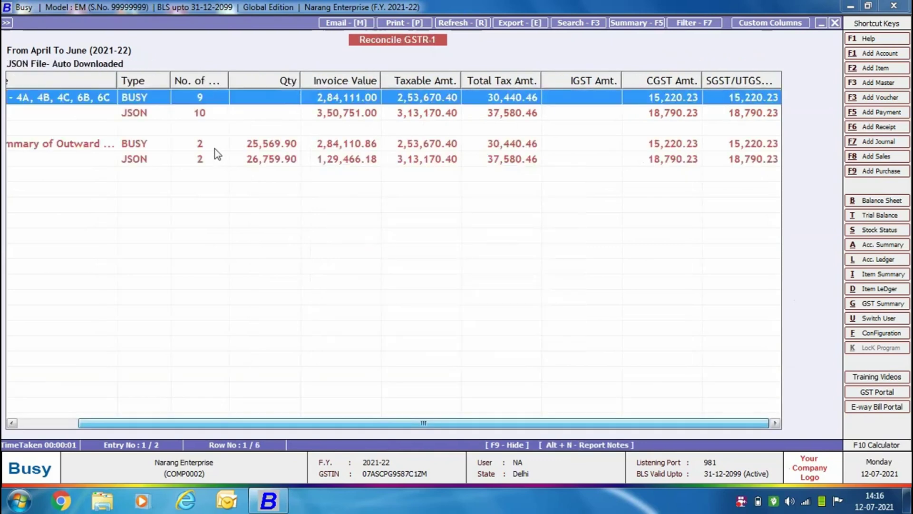
# Show the HSN-wise summary of outward supplies from BUSY data alone.
pyautogui.click(215, 148)
pyautogui.doubleClick(214, 148)
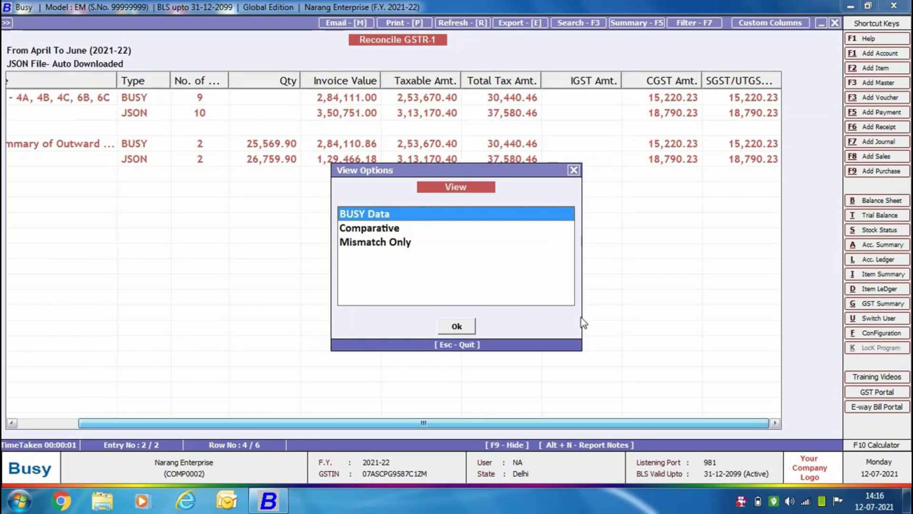
pyautogui.click(457, 326)
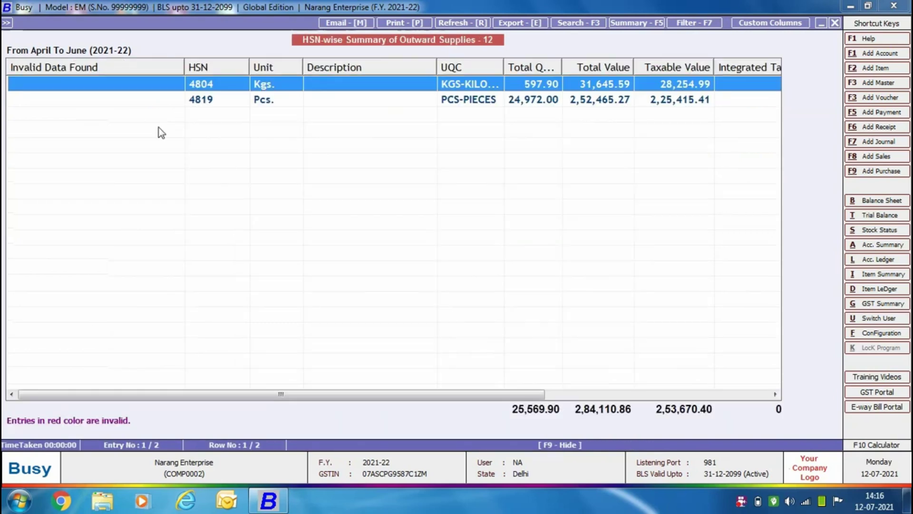
pyautogui.press('Escape')
# Compare HSN 4804 and 4819 against the JSON data in the Comparative view.
pyautogui.click(393, 232)
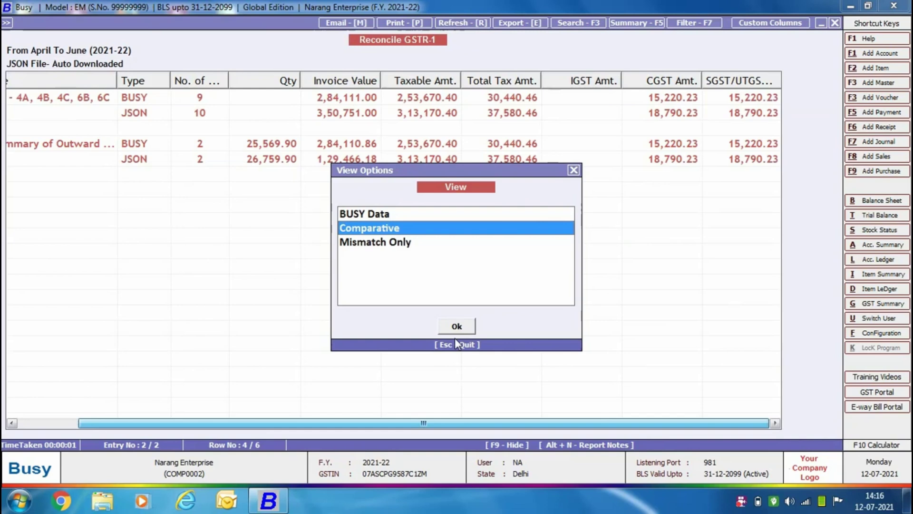
pyautogui.click(457, 325)
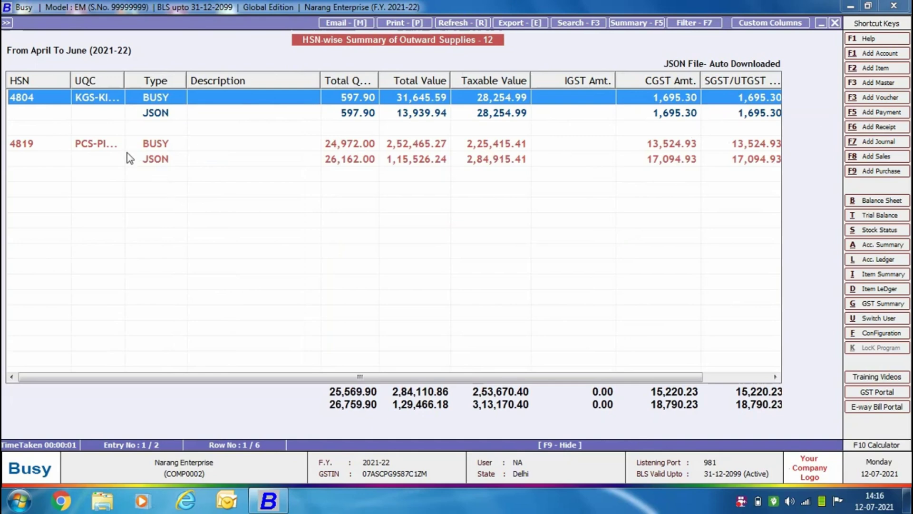
pyautogui.press('Escape')
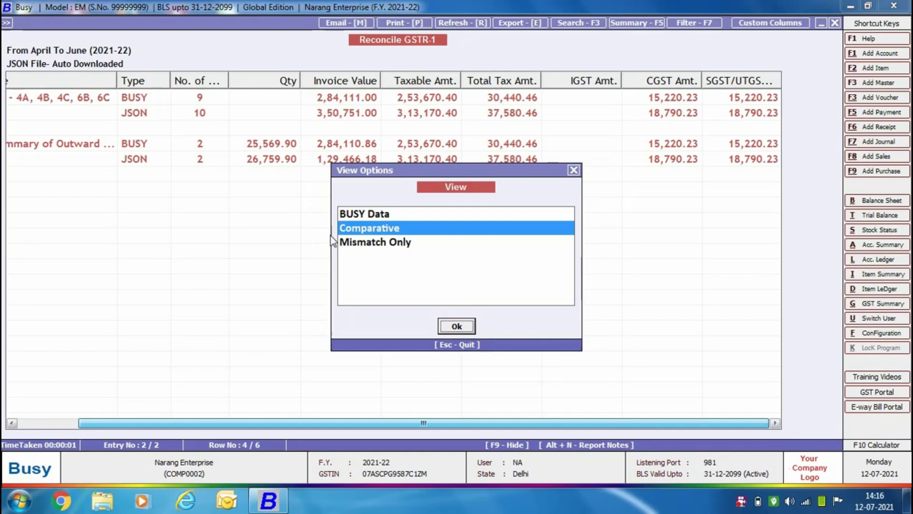
# Close the view choices, reconciliation report and Reconcile GSTR-1 form, returning to the Transactions menu.
pyautogui.press('Return')
pyautogui.press('Escape')
pyautogui.press('Escape')
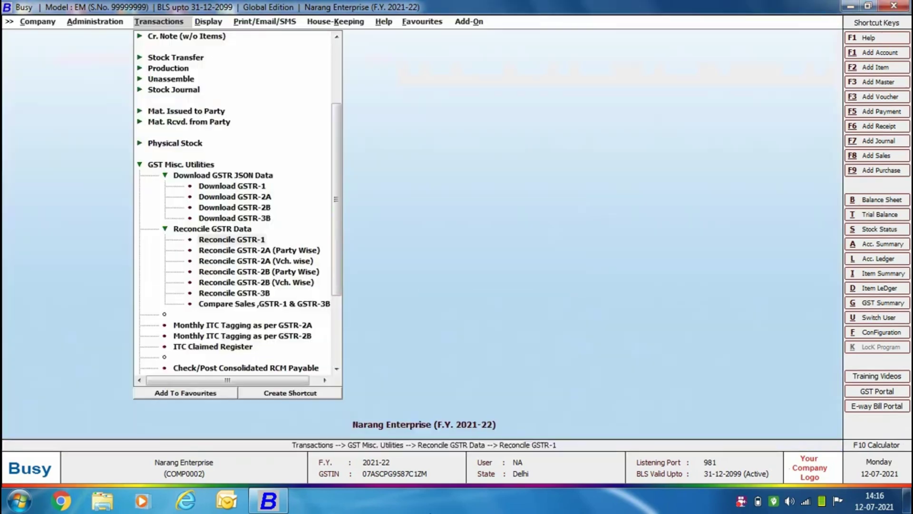
pyautogui.press('Escape')
pyautogui.press('Escape')
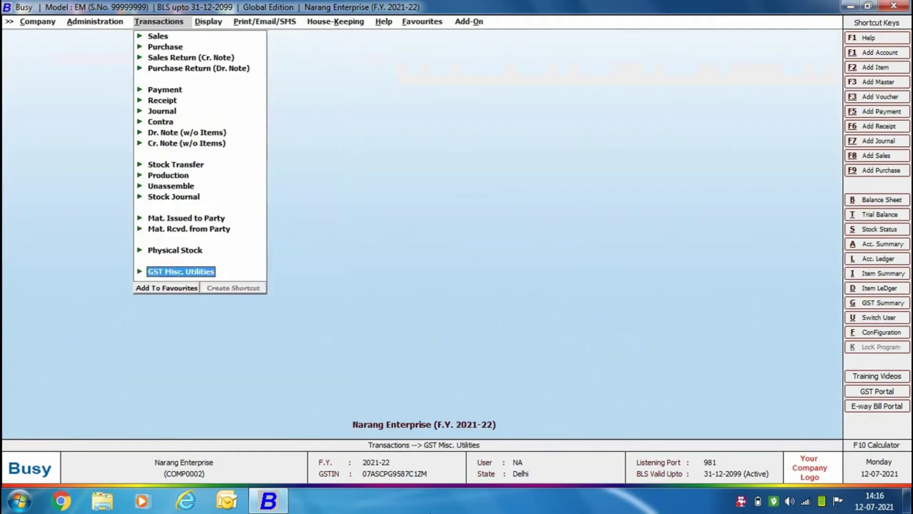
pyautogui.press('Escape')
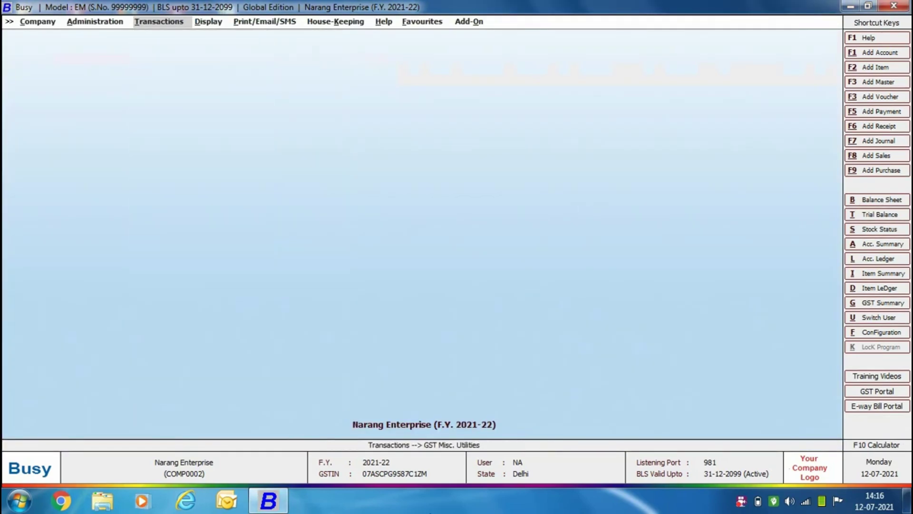